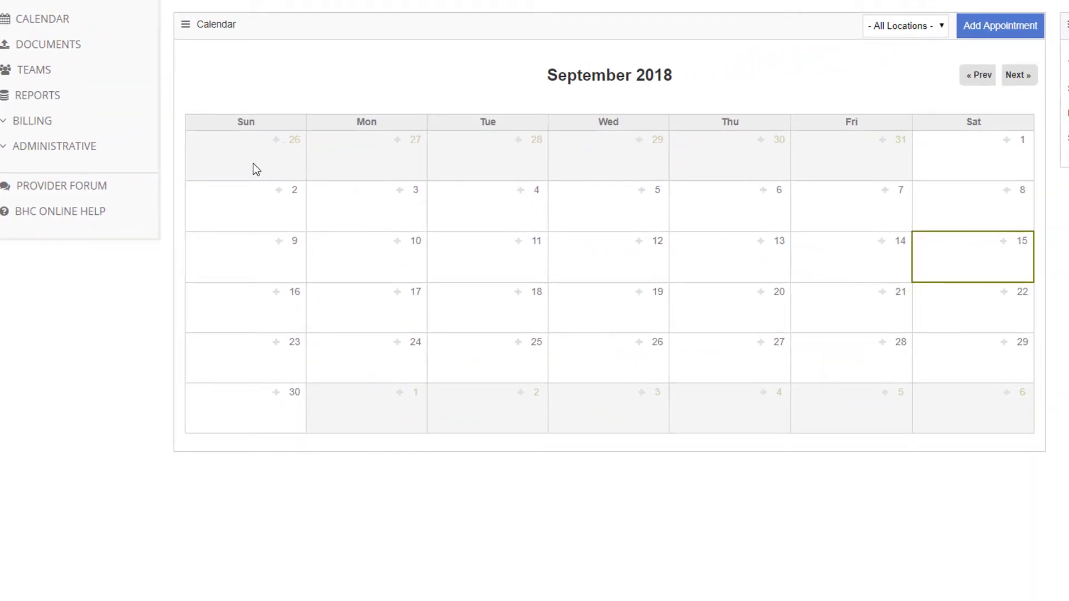
Open BHC Settings from the ADMINISTRATIVE sidebar to show the agency's company information form
left_click(80, 147)
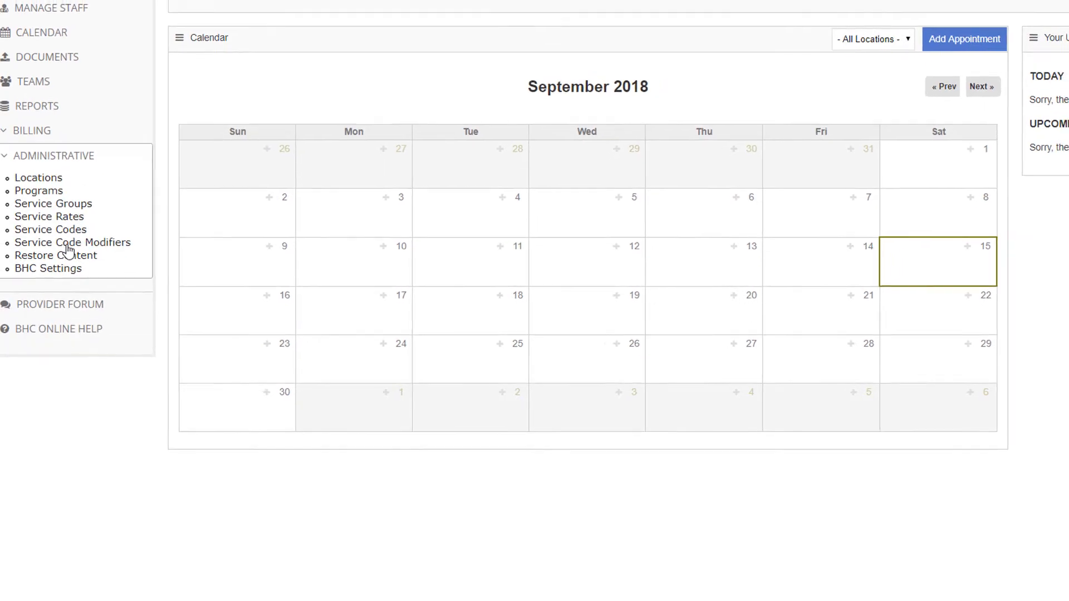
left_click(52, 286)
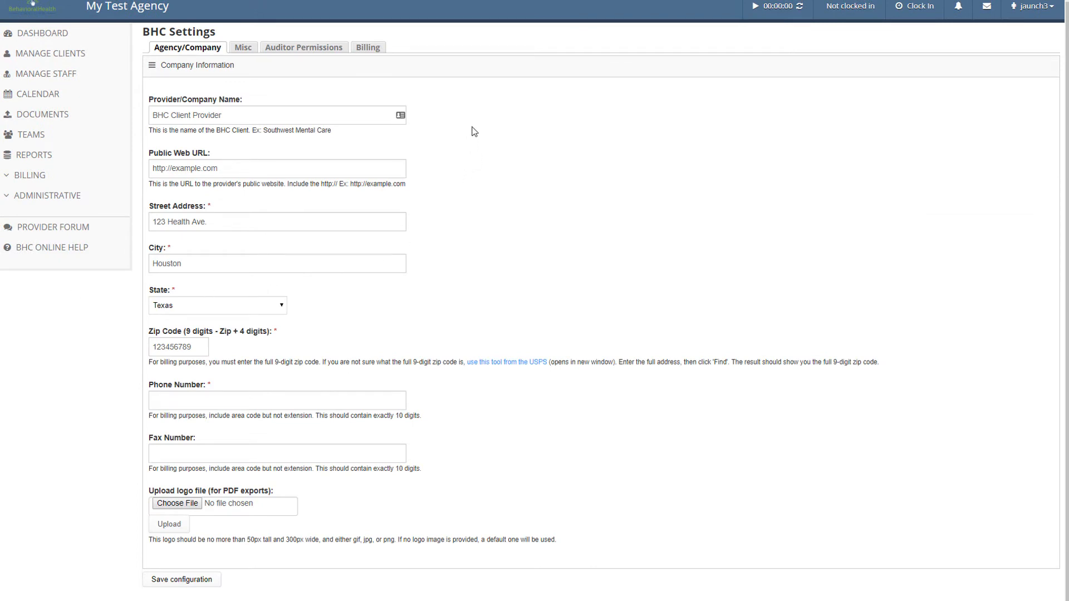
Switch to the Billing tab to show the EIN, NPI number, taxonomy and funding sources
left_click(377, 53)
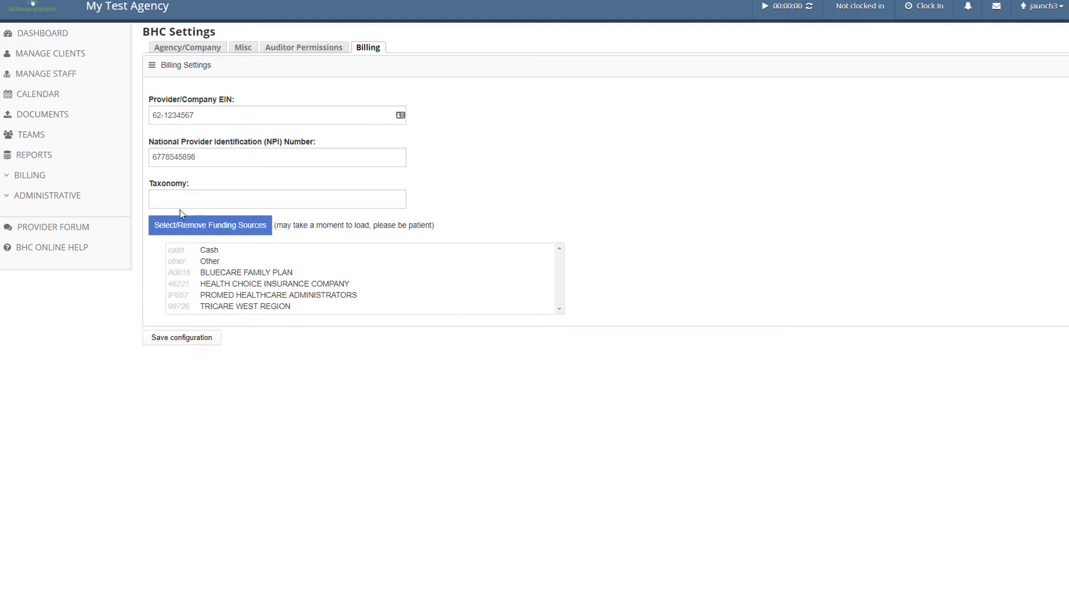
left_click(78, 197)
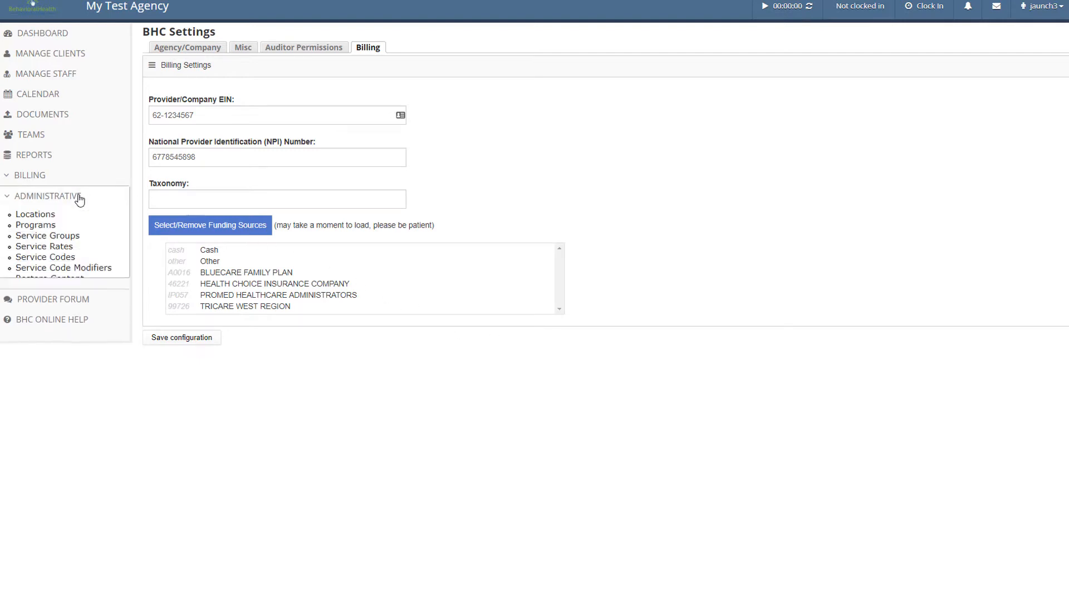
Fill in the DEFAULT location's street address, city, zip and office phone, then save it
left_click(46, 217)
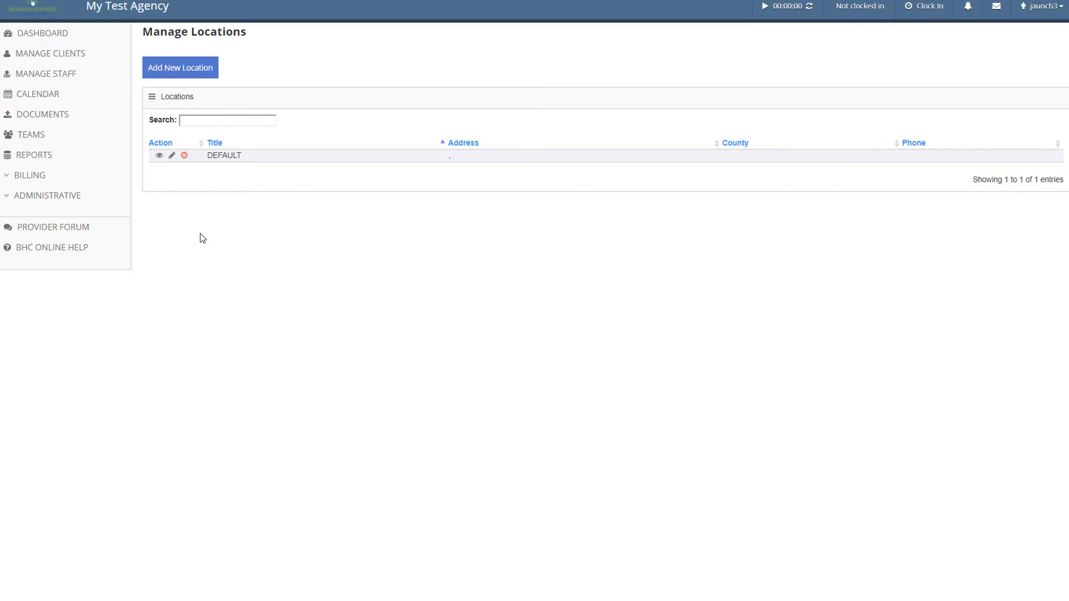
left_click(171, 158)
left_click(194, 190)
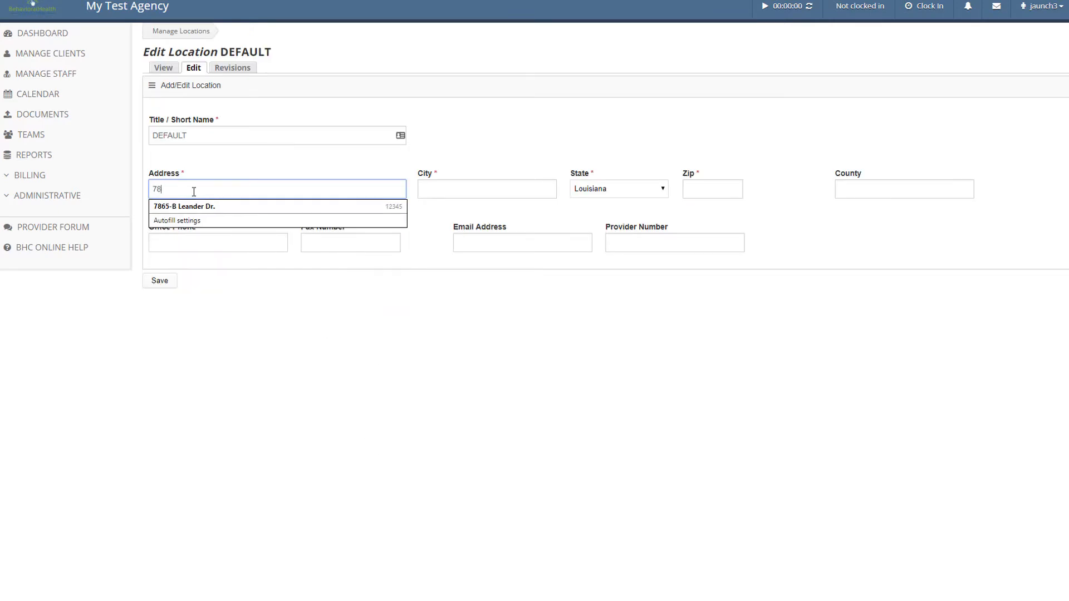
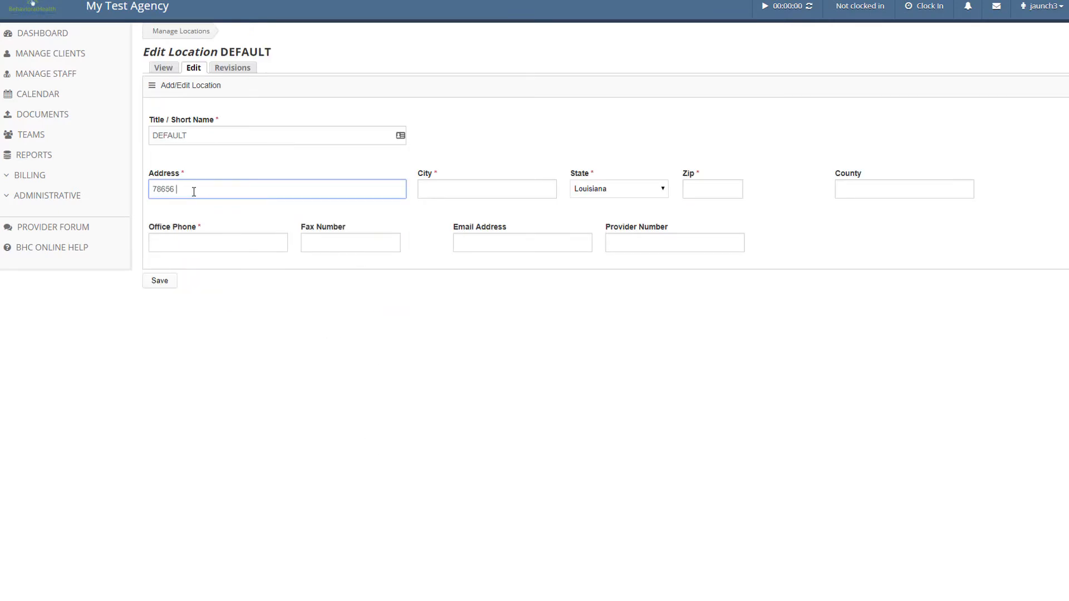
key("Tab")
type("Monroe")
key("Tab")
key("Tab")
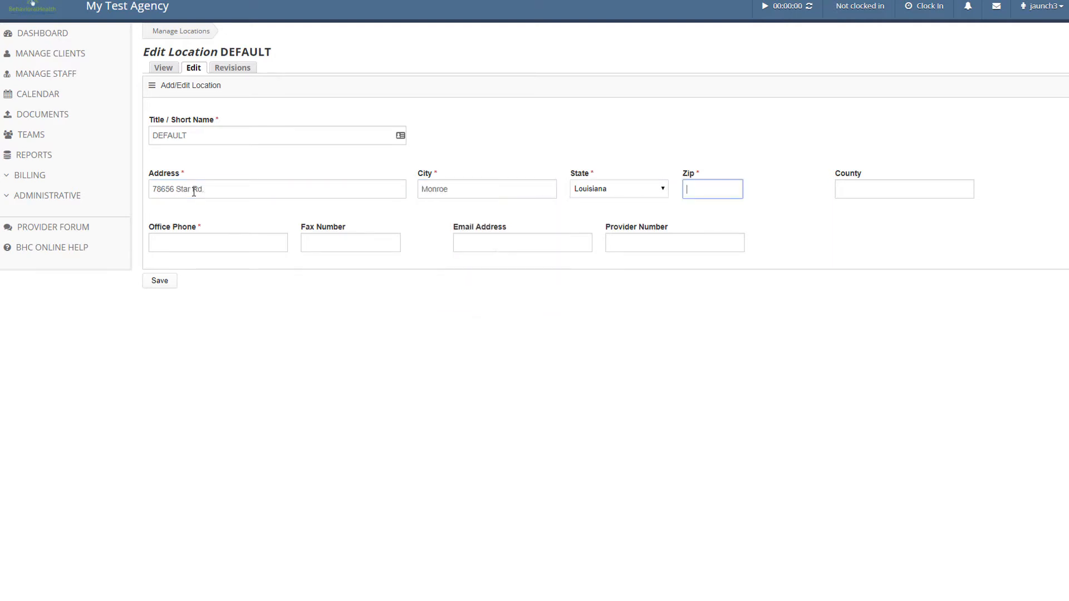
type("71292")
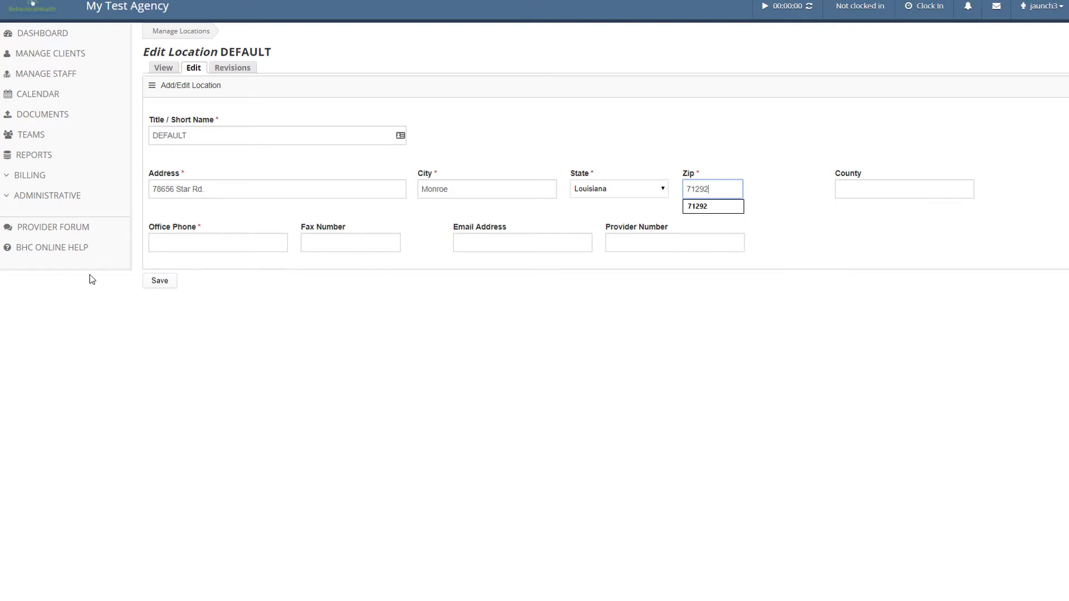
left_click(187, 241)
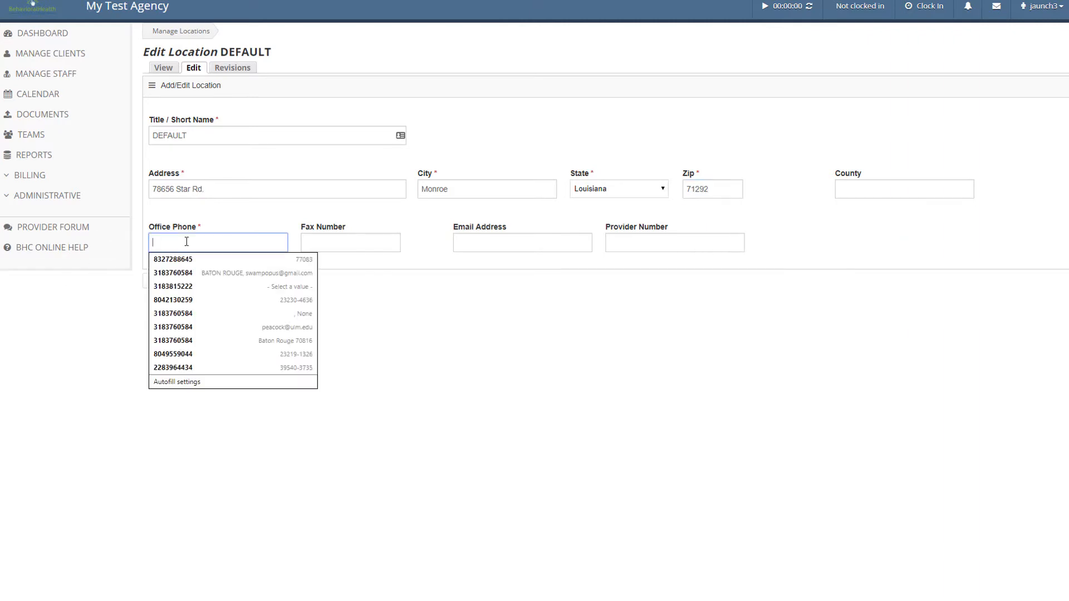
type("123-123-")
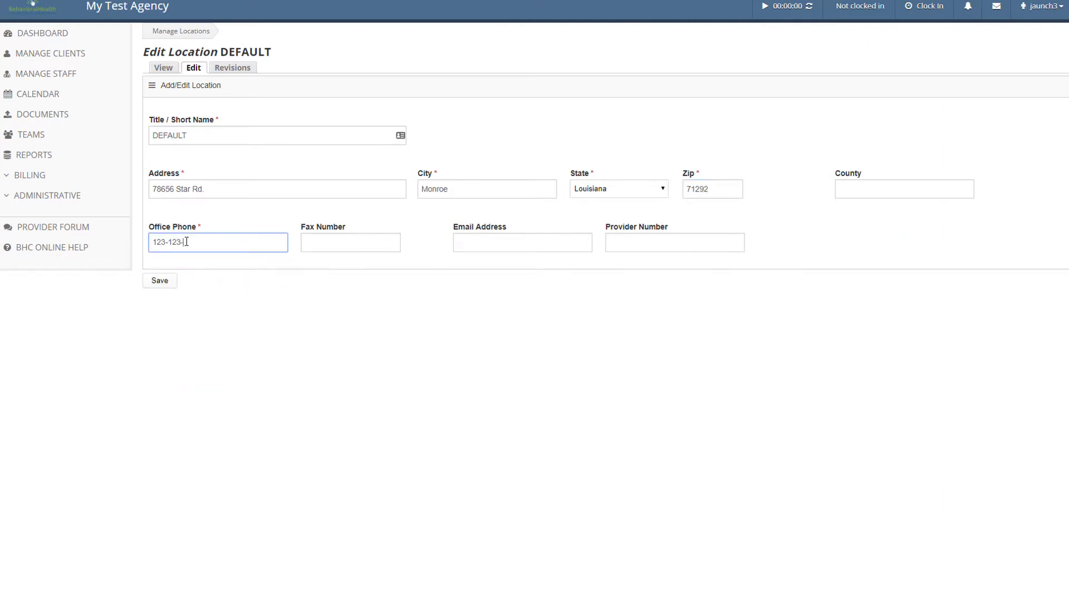
type("1234")
left_click(165, 286)
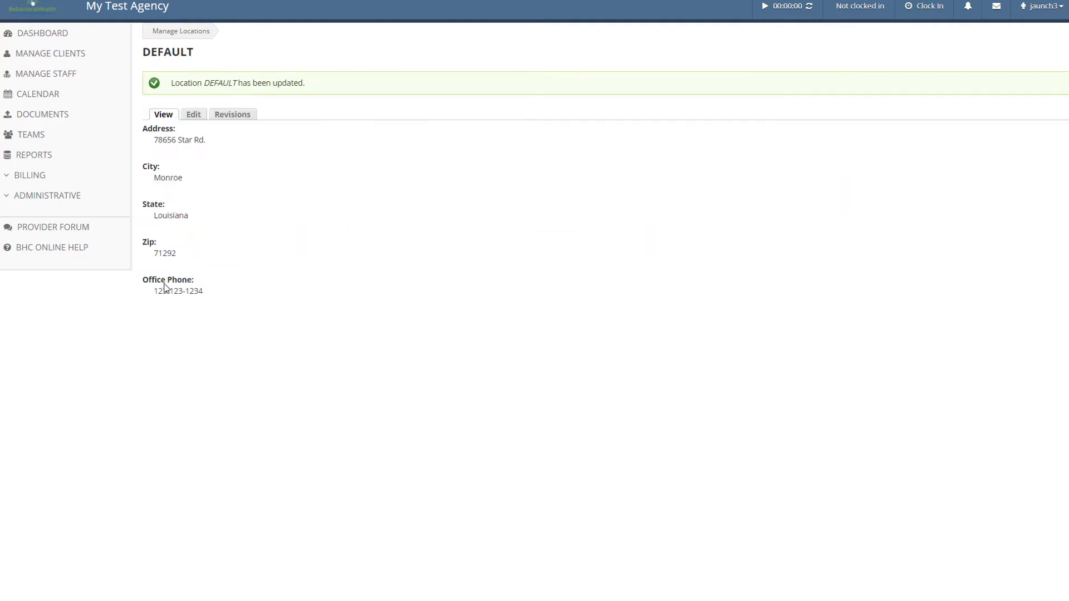
left_click(188, 32)
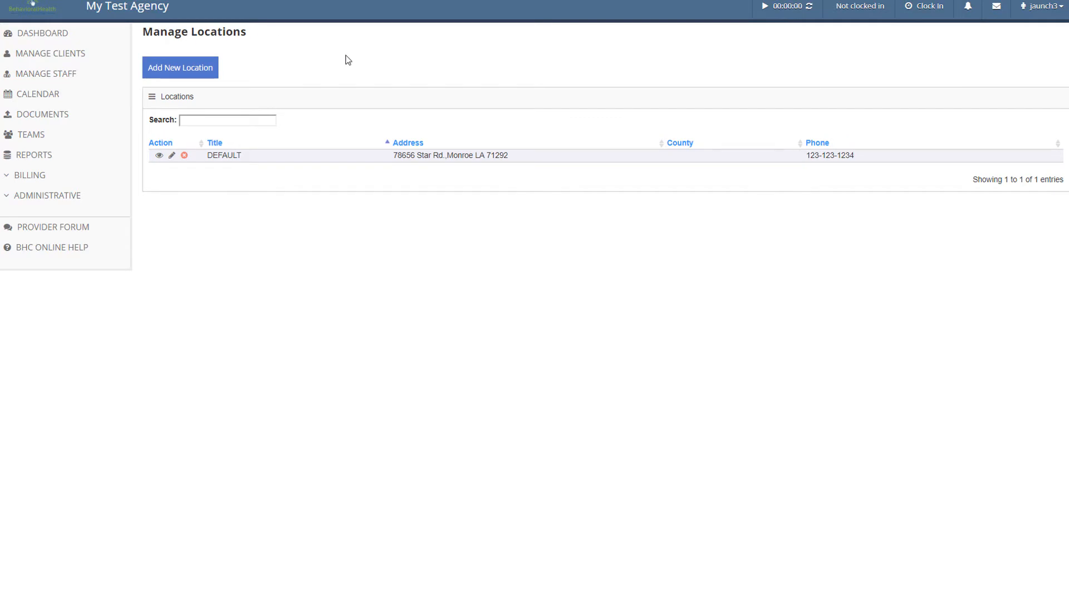
Create an active program titled 'Mental Rehab 2' in the Programs list
left_click(58, 198)
left_click(35, 225)
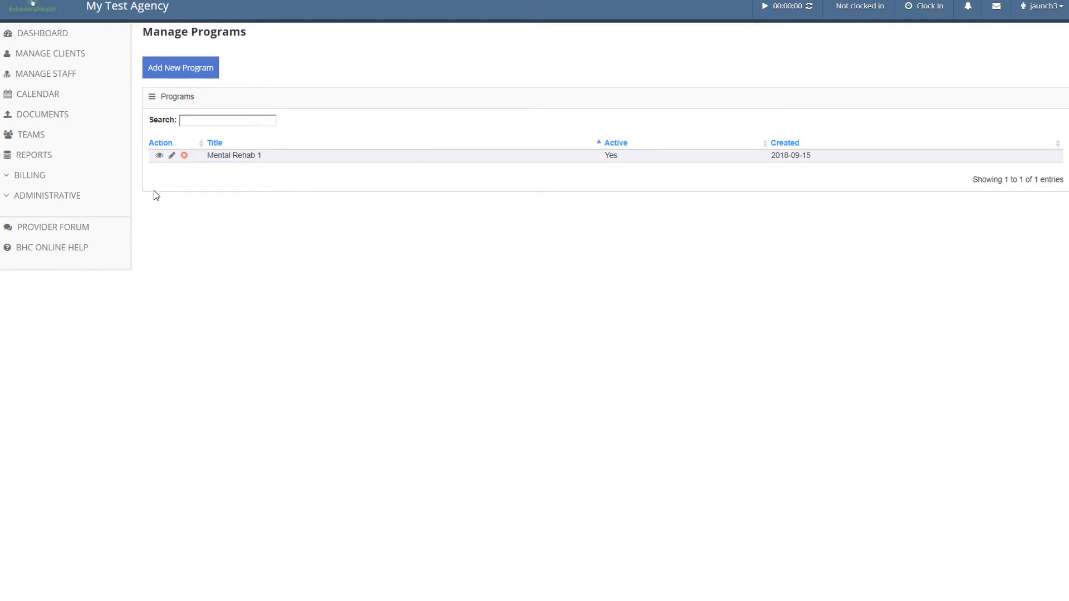
left_click(204, 73)
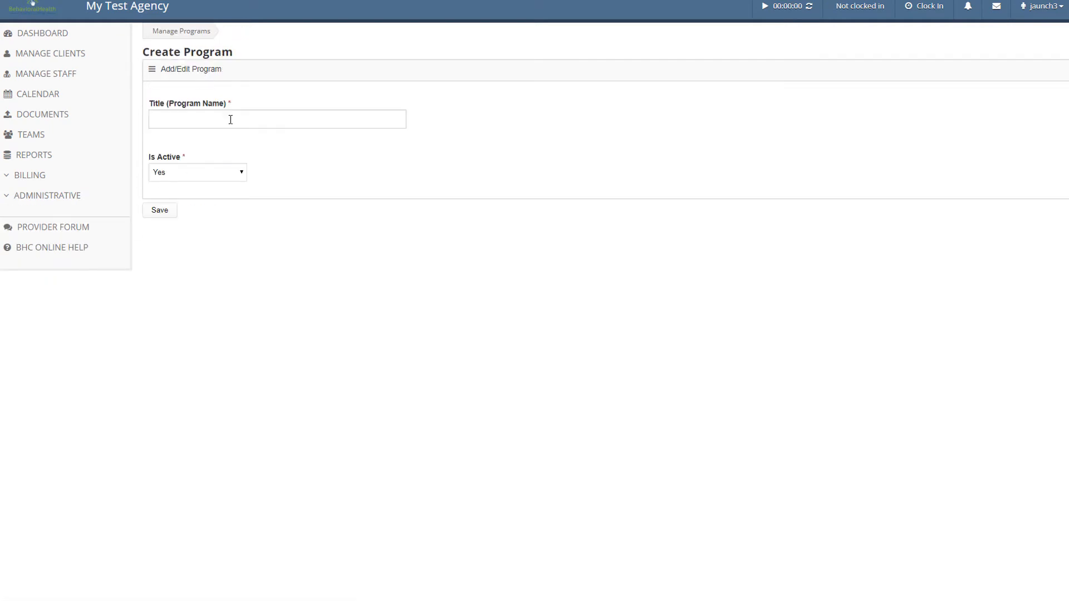
left_click(231, 120)
type("Mental Re")
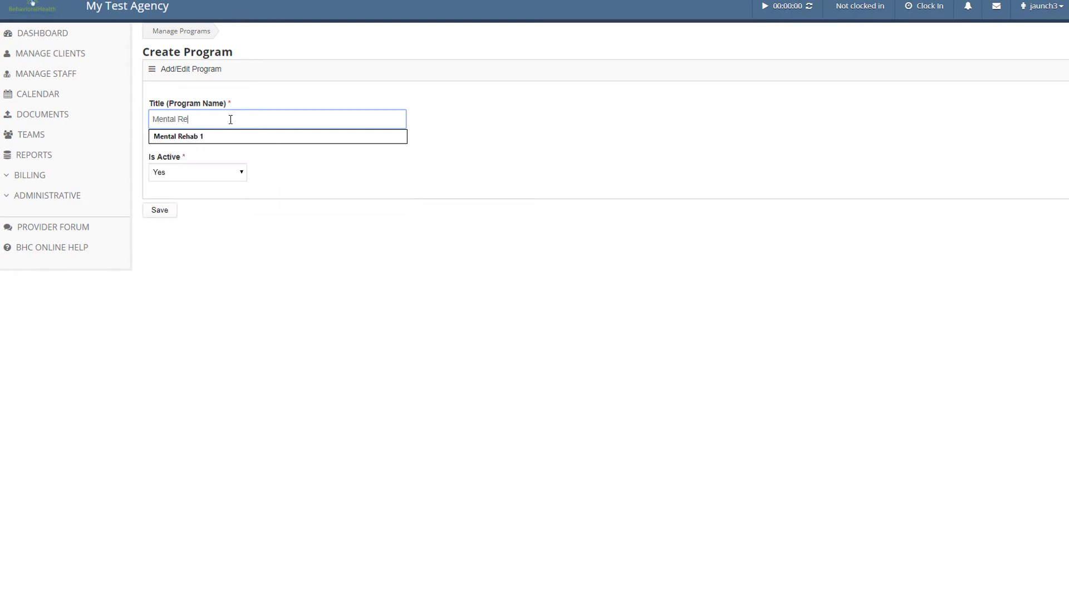
type("han 2")
key("BackSpace")
key("BackSpace")
key("BackSpace")
type("b 2")
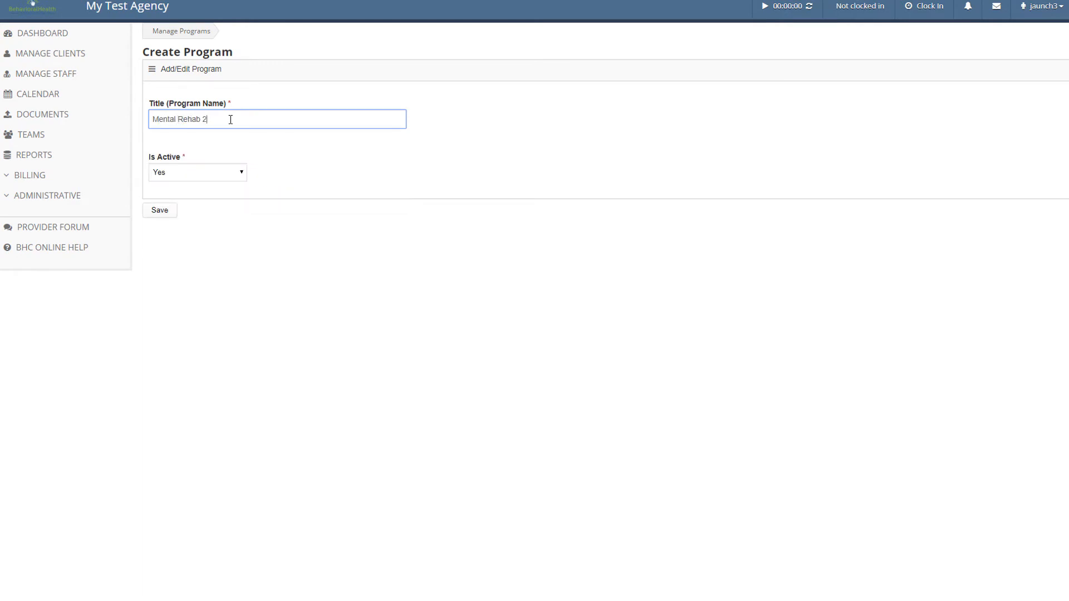
left_click(166, 214)
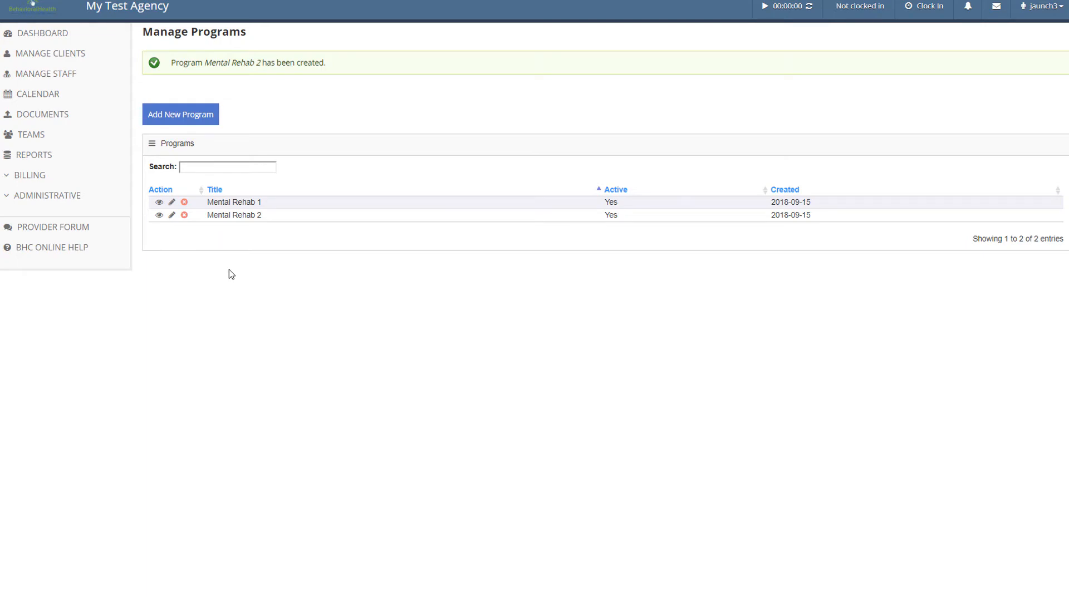
left_click(64, 202)
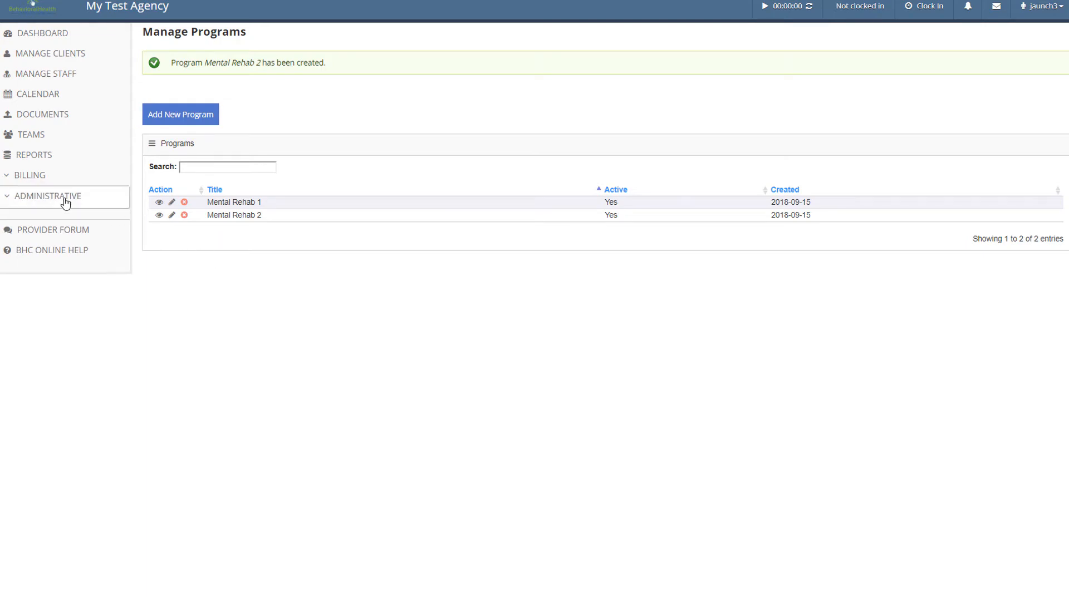
Look through the Service Codes, Service Code Modifiers and Service Rates lists, ending on Service Groups
left_click(61, 261)
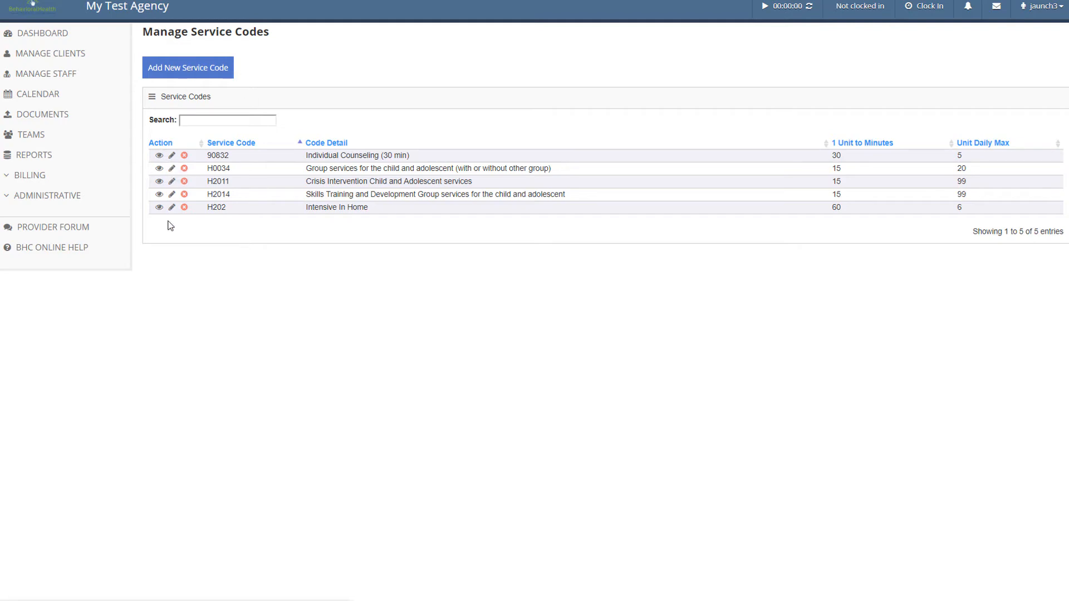
left_click(73, 199)
left_click(87, 269)
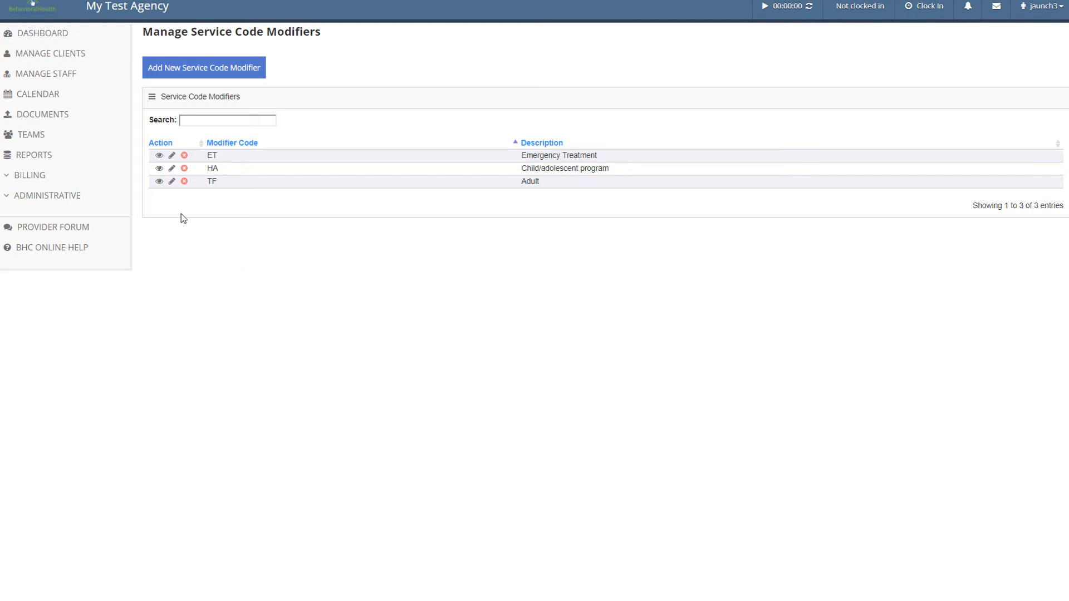
left_click(65, 198)
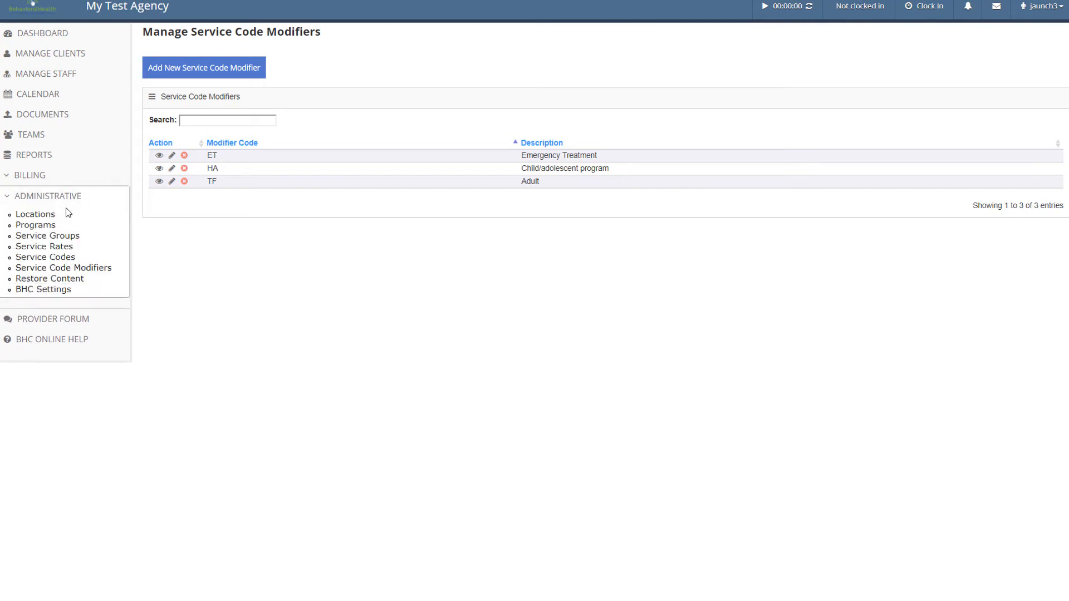
left_click(67, 245)
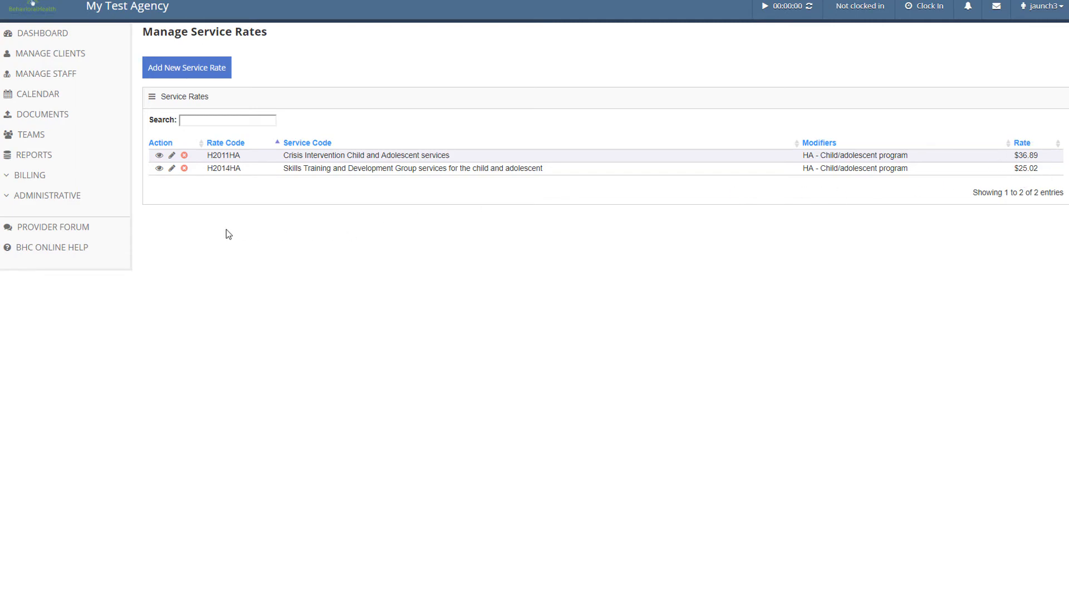
left_click(80, 197)
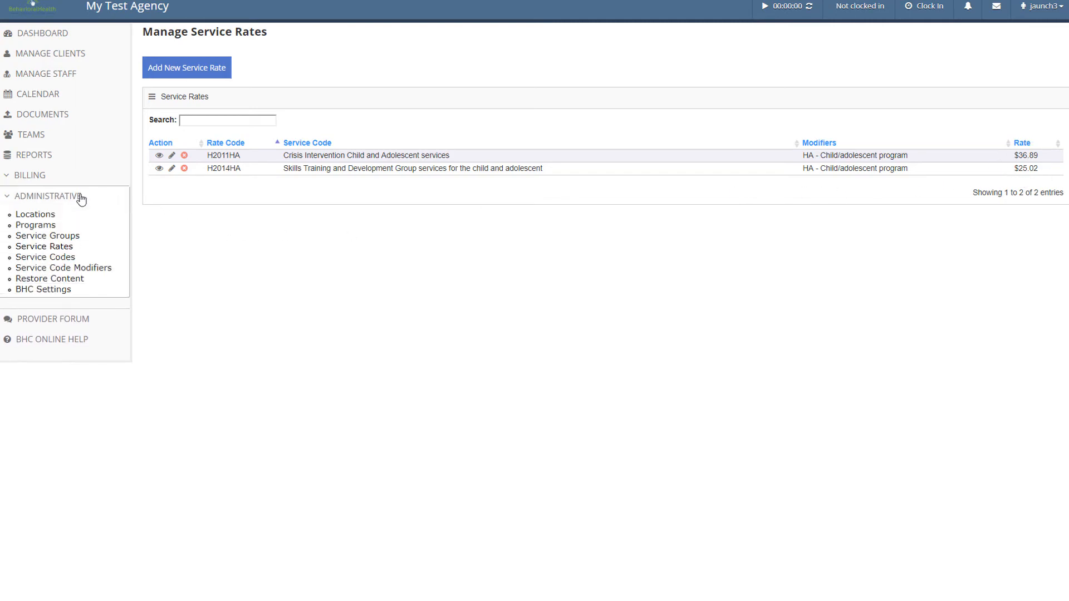
left_click(73, 234)
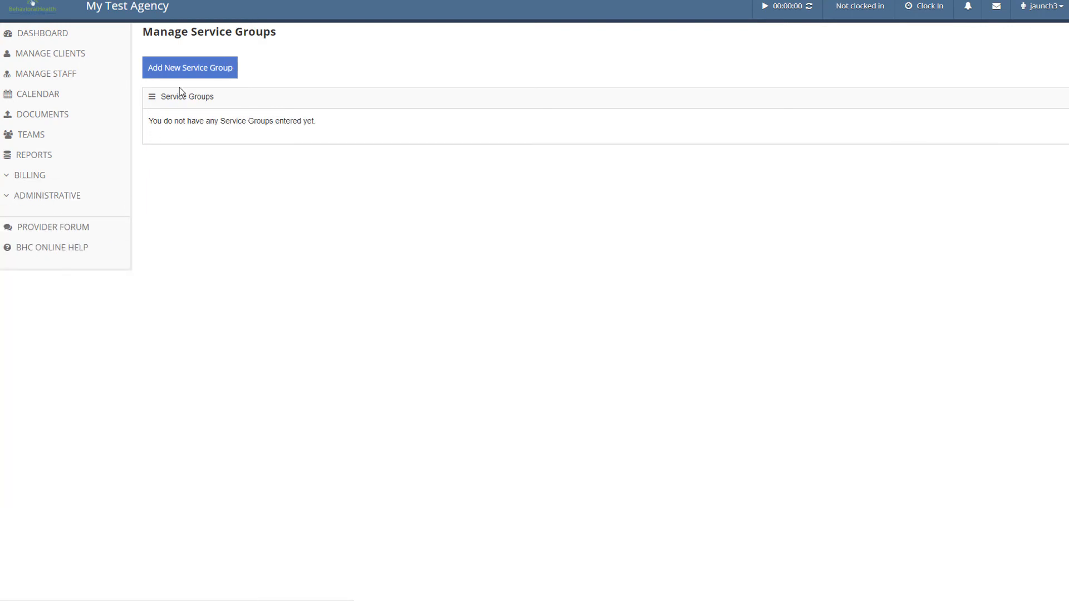
Add a service group titled 'Mental Rehab Services' containing rates H2014HA and H2011HA
left_click(205, 69)
left_click(246, 118)
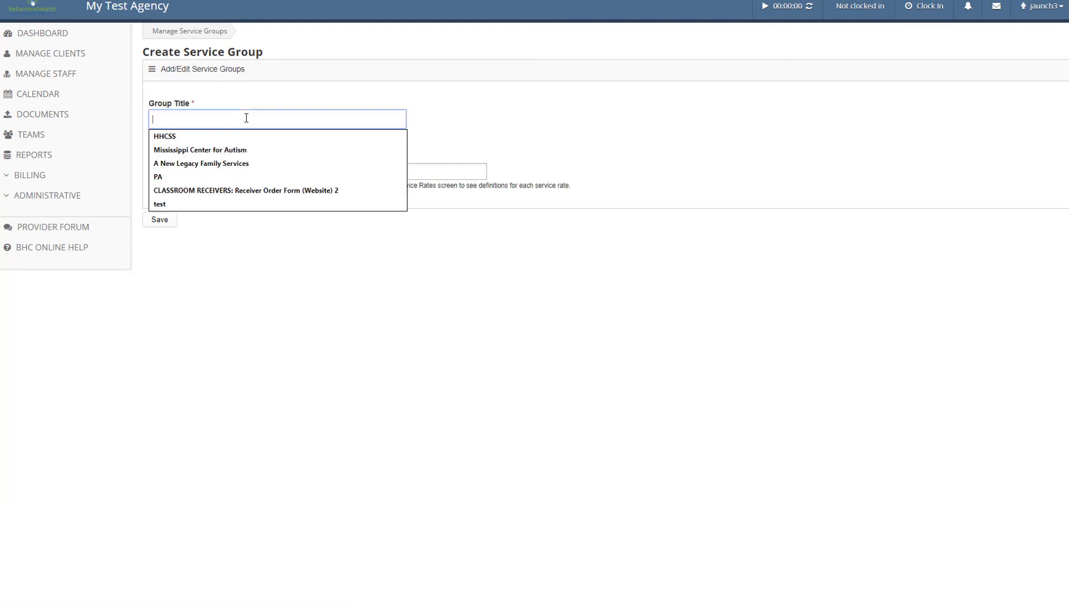
type("Mental Re")
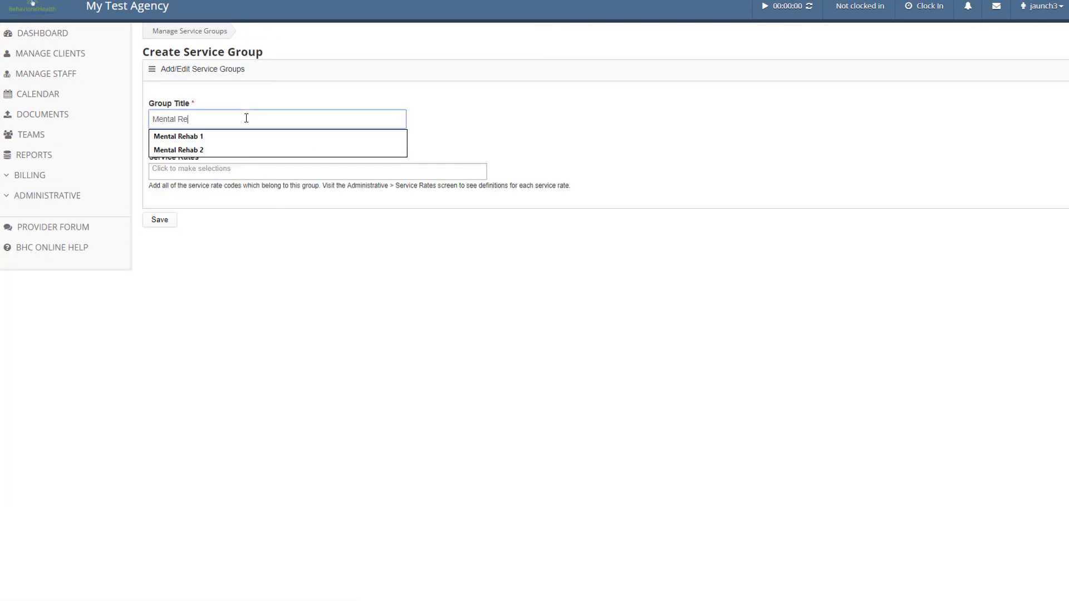
type("hab Services")
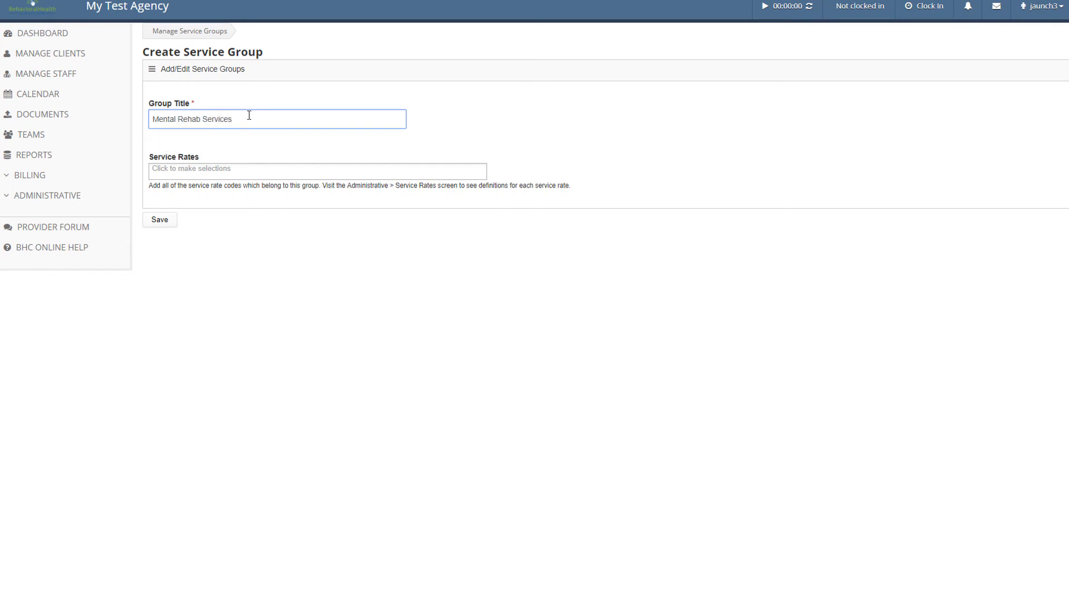
left_click(240, 170)
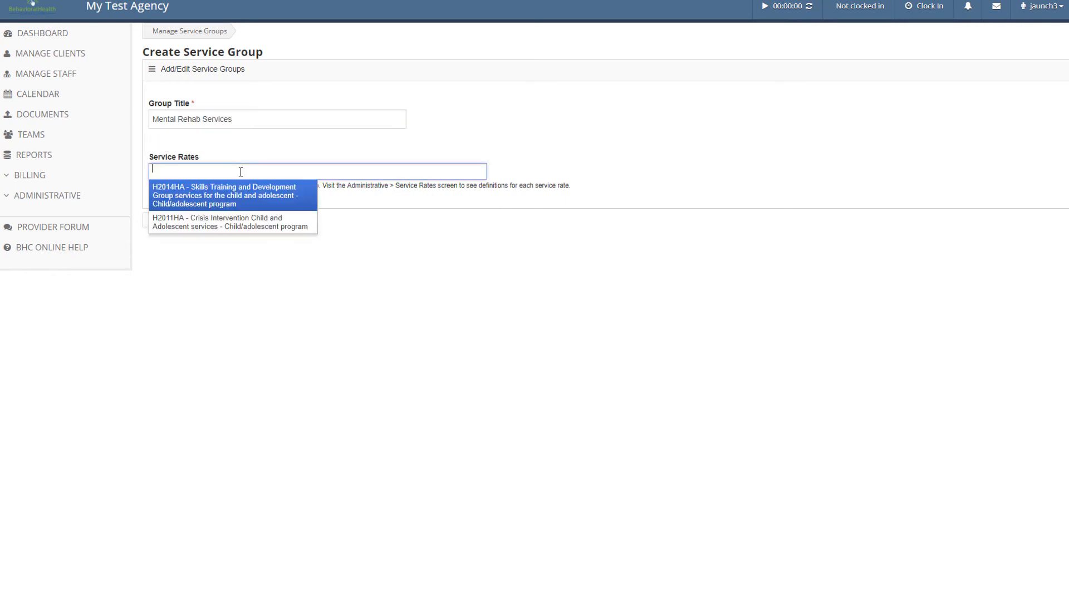
left_click(242, 192)
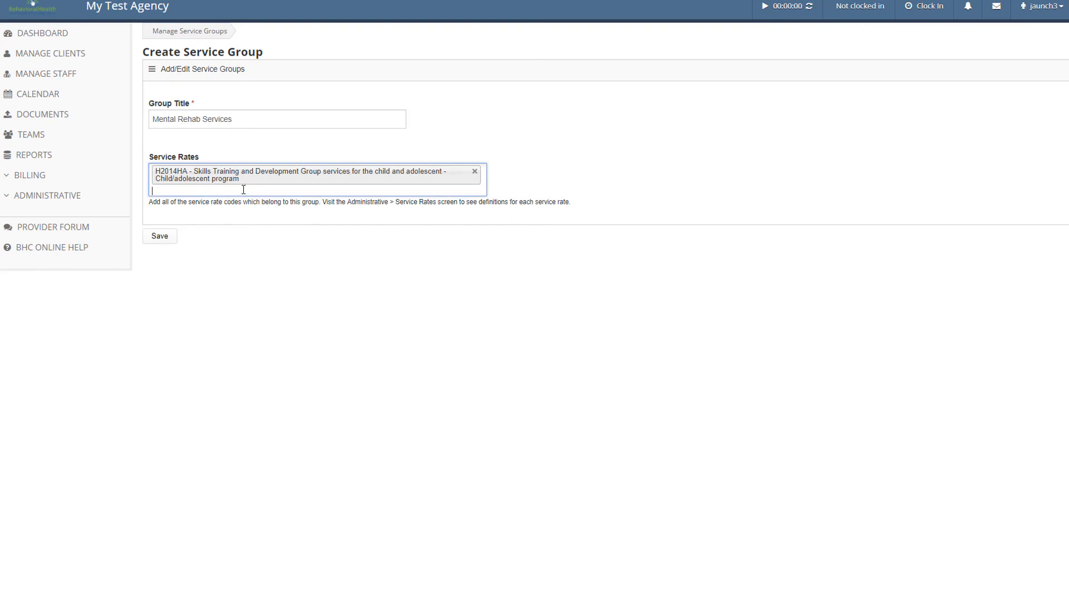
left_click(244, 192)
left_click(231, 228)
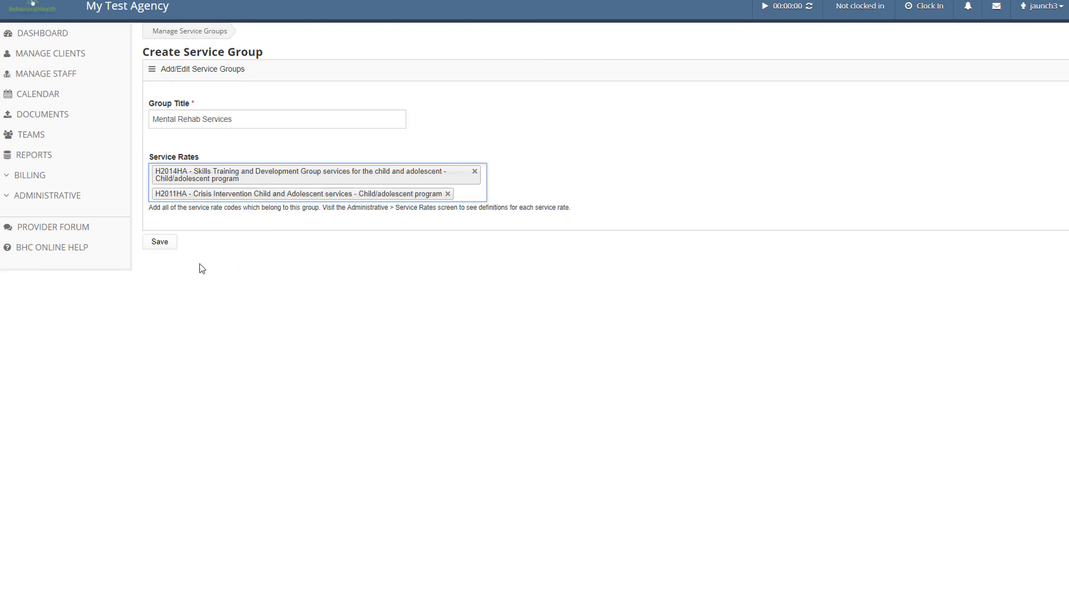
left_click(166, 248)
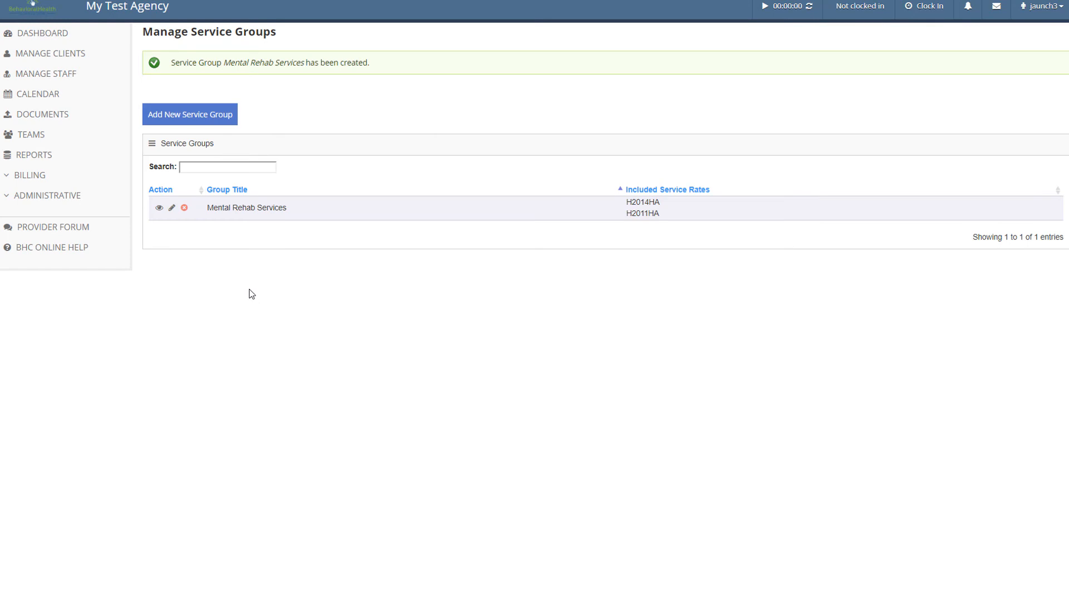
From Manage Clients, view the second client's record in Mental Rehab 1 and scroll through it
left_click(76, 59)
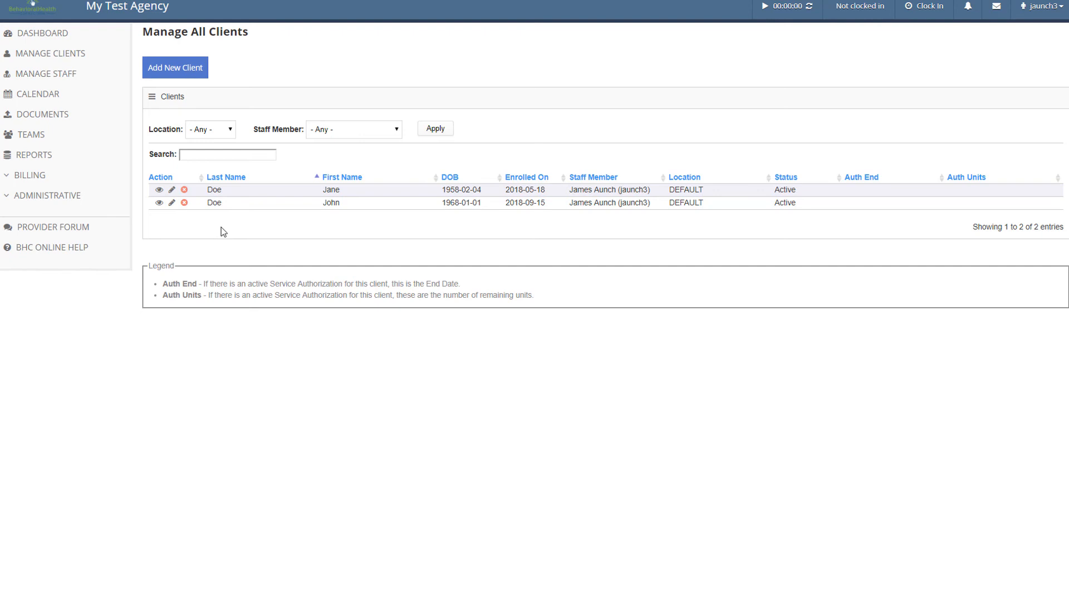
left_click(159, 206)
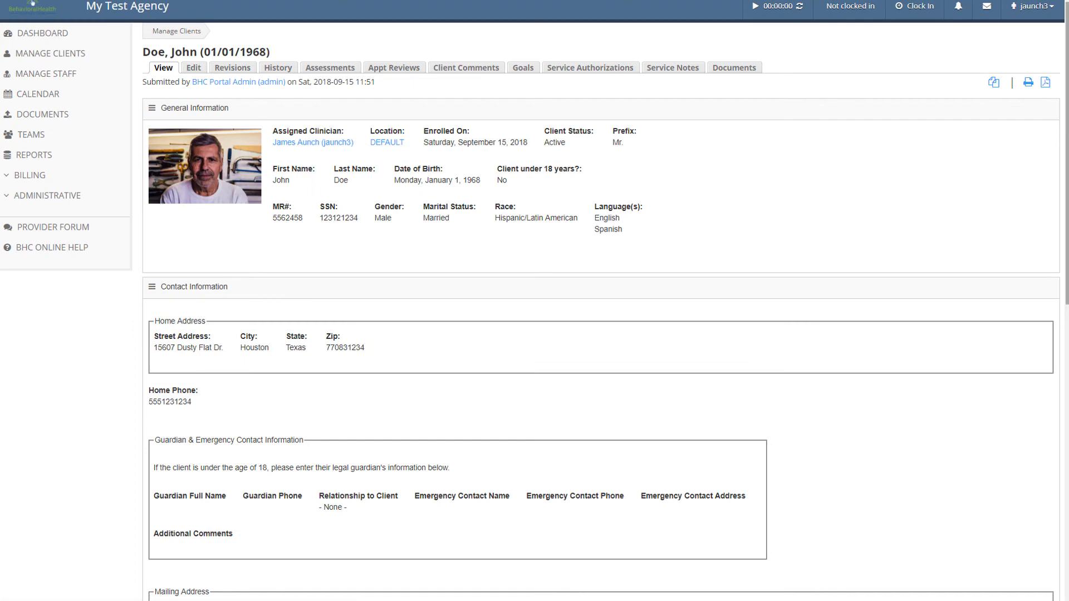
scroll(1066, 167, "down", 4)
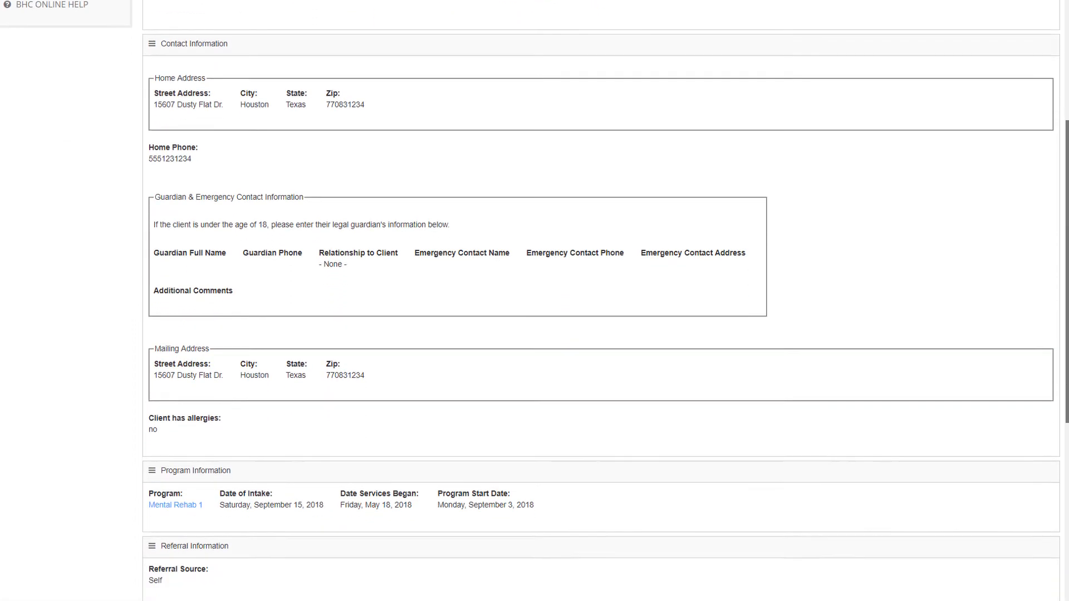
scroll(605, 301, "down", 6)
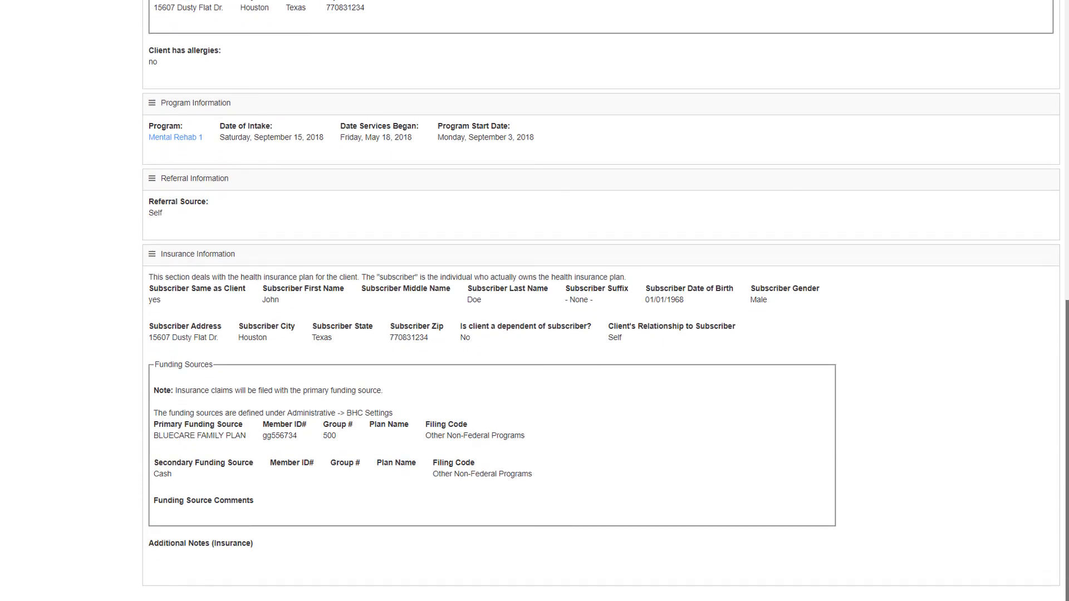
scroll(605, 301, "up", 7)
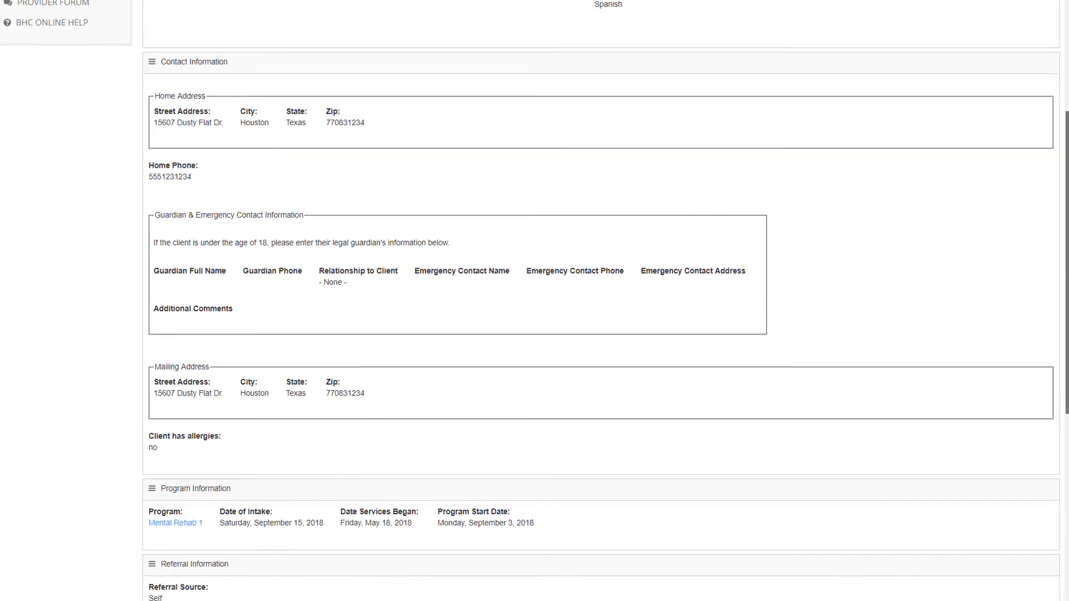
scroll(1059, 136, "up", 4)
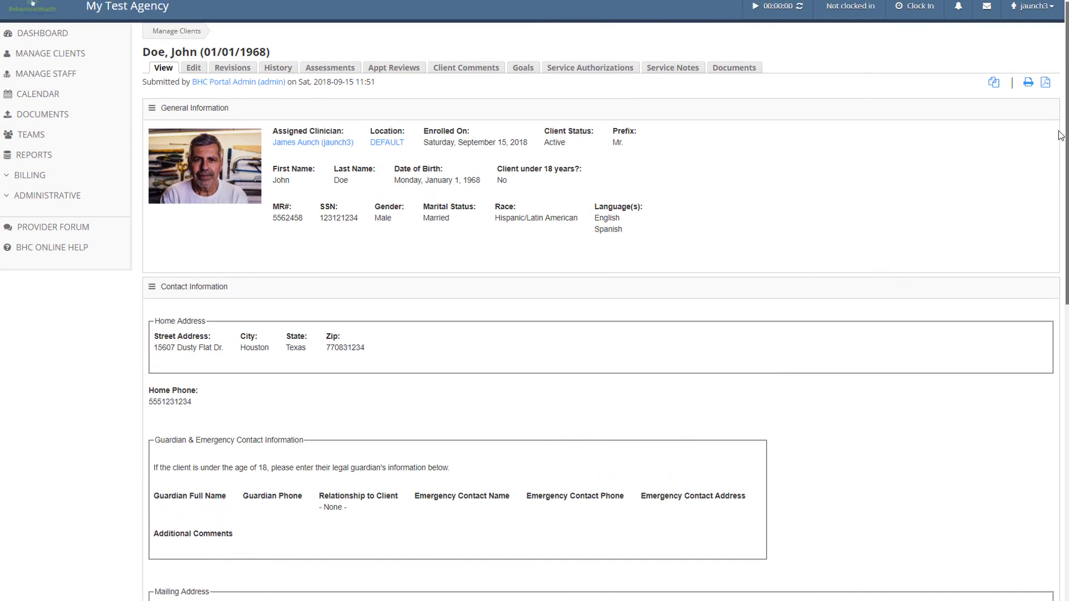